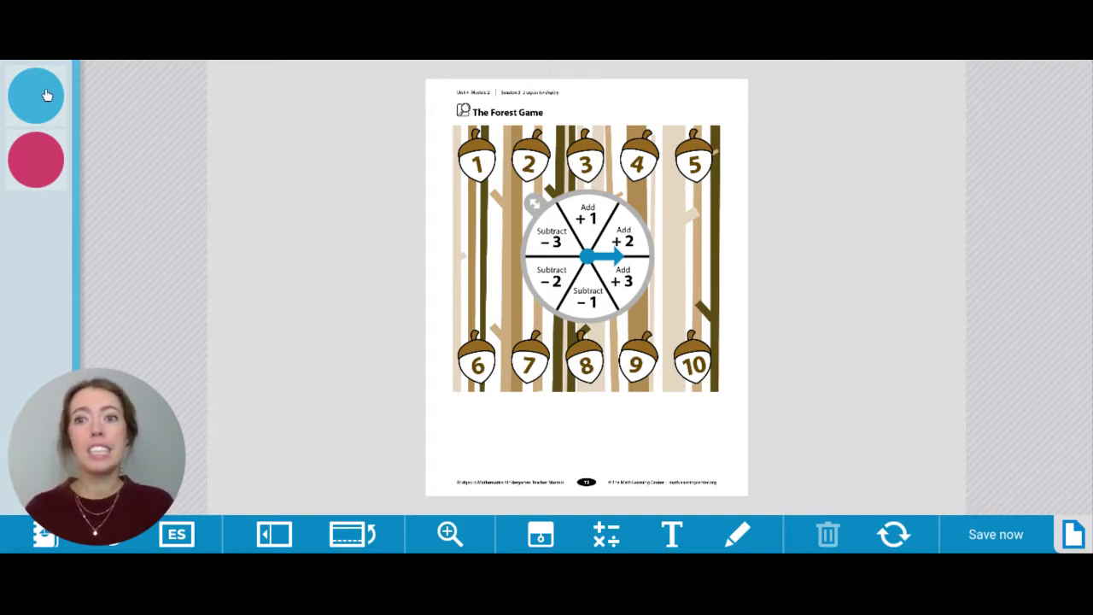
Drag blue counters onto acorns 1–5 and set spare blue counters beside the board.
{"action": "left_click_drag", "start_coordinate": [45, 98], "coordinate": [481, 147]}
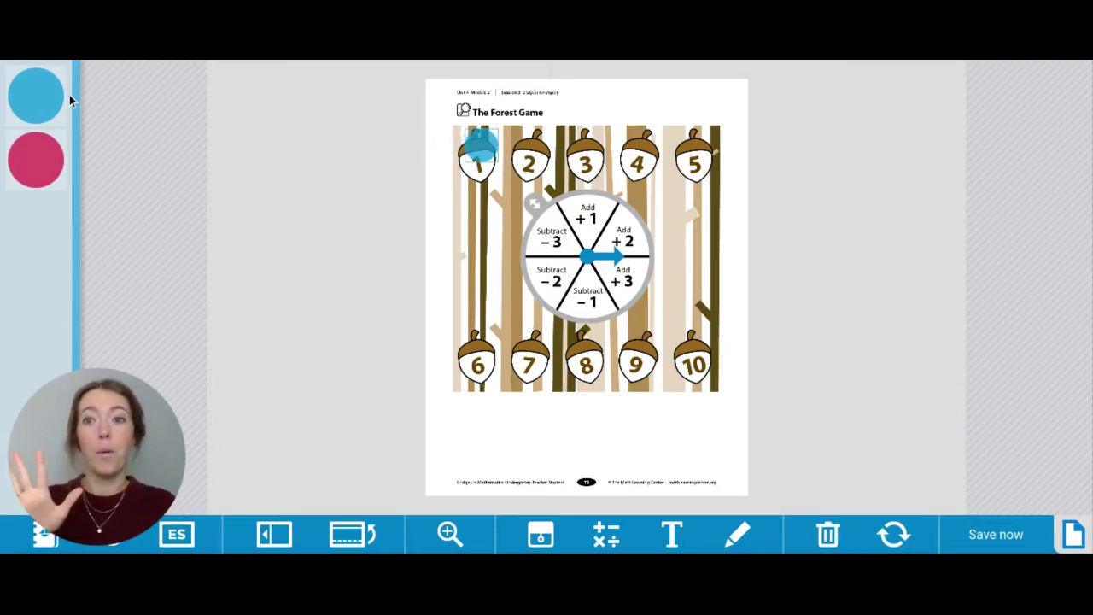
{"action": "mouse_move", "coordinate": [35, 95]}
{"action": "left_mouse_down"}
{"action": "mouse_move", "coordinate": [310, 111]}
{"action": "mouse_move", "coordinate": [528, 160]}
{"action": "mouse_move", "coordinate": [49, 97]}
{"action": "mouse_move", "coordinate": [585, 162]}
{"action": "left_mouse_up"}
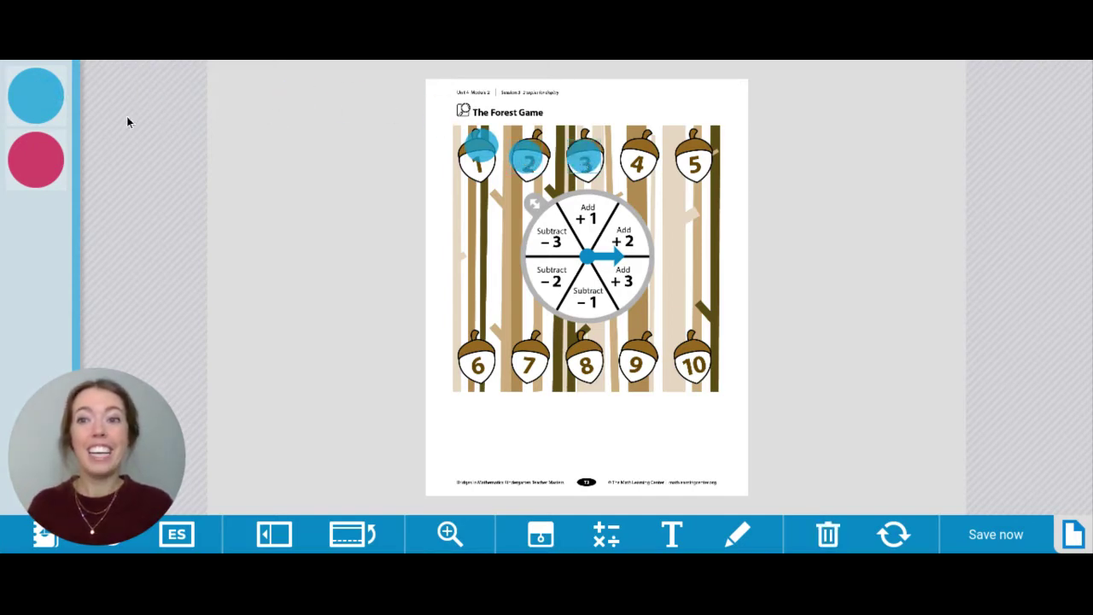
{"action": "mouse_move", "coordinate": [51, 107]}
{"action": "left_mouse_down"}
{"action": "mouse_move", "coordinate": [526, 167]}
{"action": "mouse_move", "coordinate": [645, 175]}
{"action": "mouse_move", "coordinate": [644, 164]}
{"action": "left_mouse_up"}
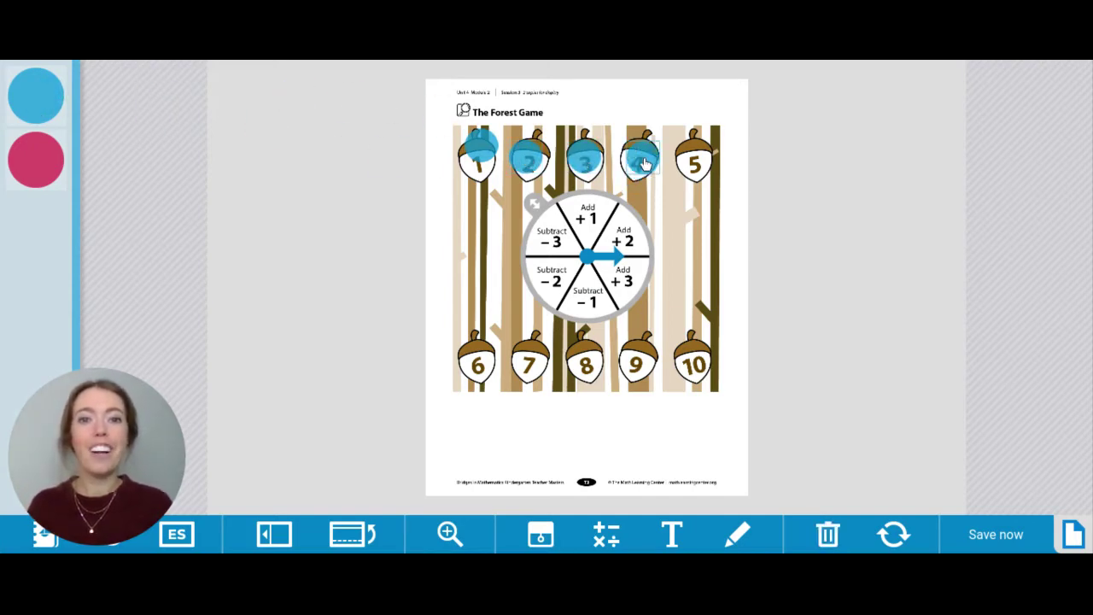
{"action": "mouse_move", "coordinate": [33, 111]}
{"action": "left_mouse_down"}
{"action": "mouse_move", "coordinate": [34, 99]}
{"action": "mouse_move", "coordinate": [605, 195]}
{"action": "mouse_move", "coordinate": [694, 160]}
{"action": "left_mouse_up"}
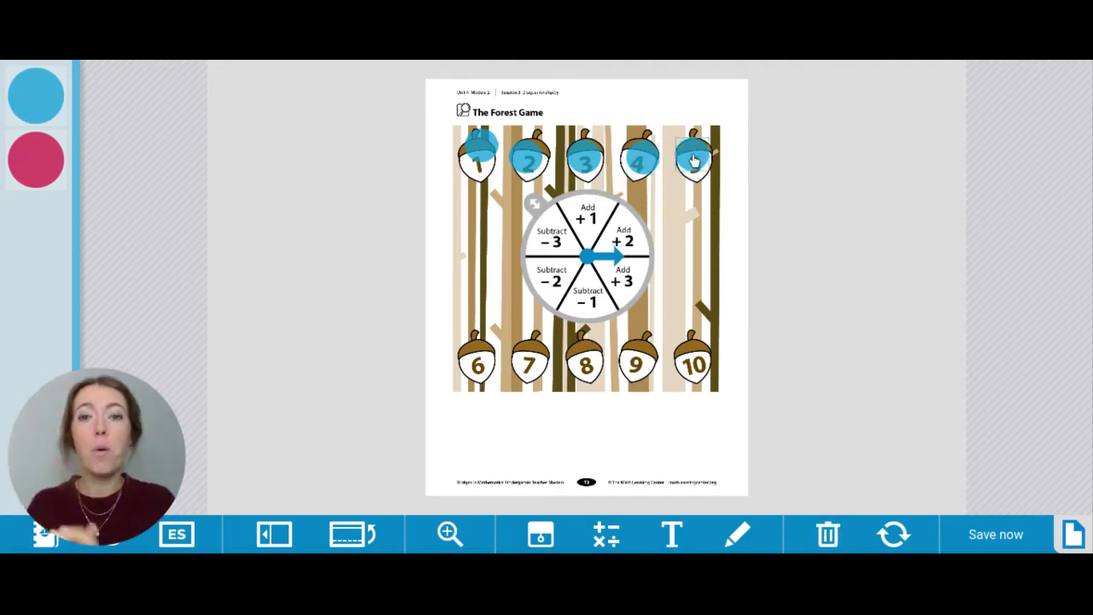
{"action": "left_click_drag", "start_coordinate": [36, 95], "coordinate": [426, 180]}
{"action": "mouse_move", "coordinate": [36, 95]}
{"action": "left_mouse_down"}
{"action": "mouse_move", "coordinate": [393, 236]}
{"action": "mouse_move", "coordinate": [419, 228]}
{"action": "mouse_move", "coordinate": [35, 93]}
{"action": "mouse_move", "coordinate": [349, 285]}
{"action": "mouse_move", "coordinate": [414, 273]}
{"action": "mouse_move", "coordinate": [50, 100]}
{"action": "mouse_move", "coordinate": [333, 334]}
{"action": "mouse_move", "coordinate": [404, 327]}
{"action": "mouse_move", "coordinate": [47, 102]}
{"action": "mouse_move", "coordinate": [351, 399]}
{"action": "mouse_move", "coordinate": [397, 369]}
{"action": "left_mouse_up"}
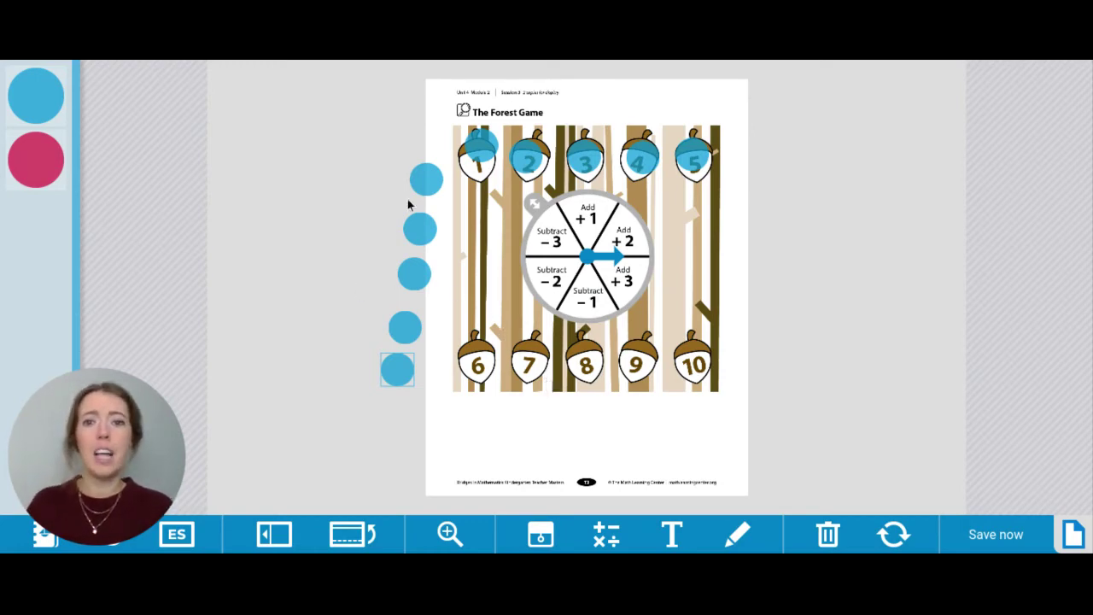
Line the three spare counters up in a column, then spin twice to land on Add +2.
{"action": "left_click_drag", "start_coordinate": [427, 182], "coordinate": [411, 184]}
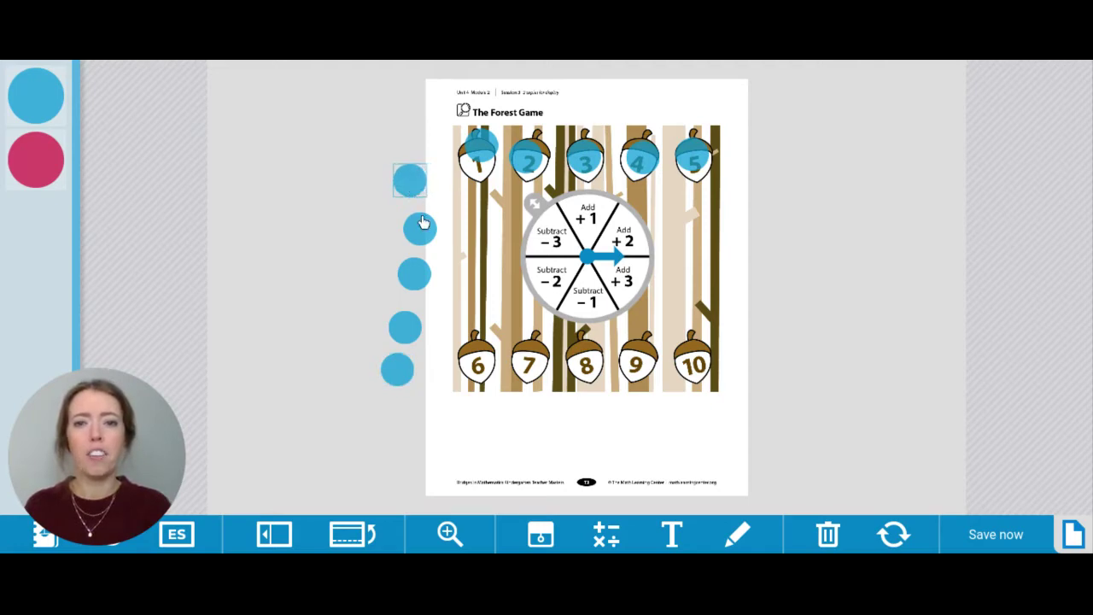
{"action": "left_click_drag", "start_coordinate": [422, 224], "coordinate": [402, 227]}
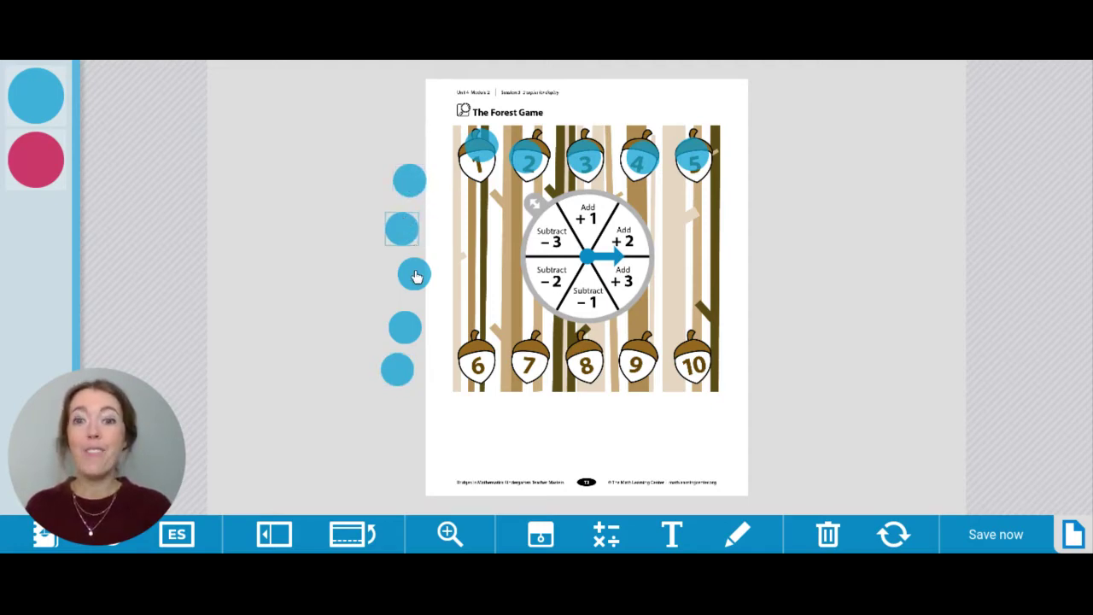
{"action": "left_click_drag", "start_coordinate": [415, 276], "coordinate": [401, 275]}
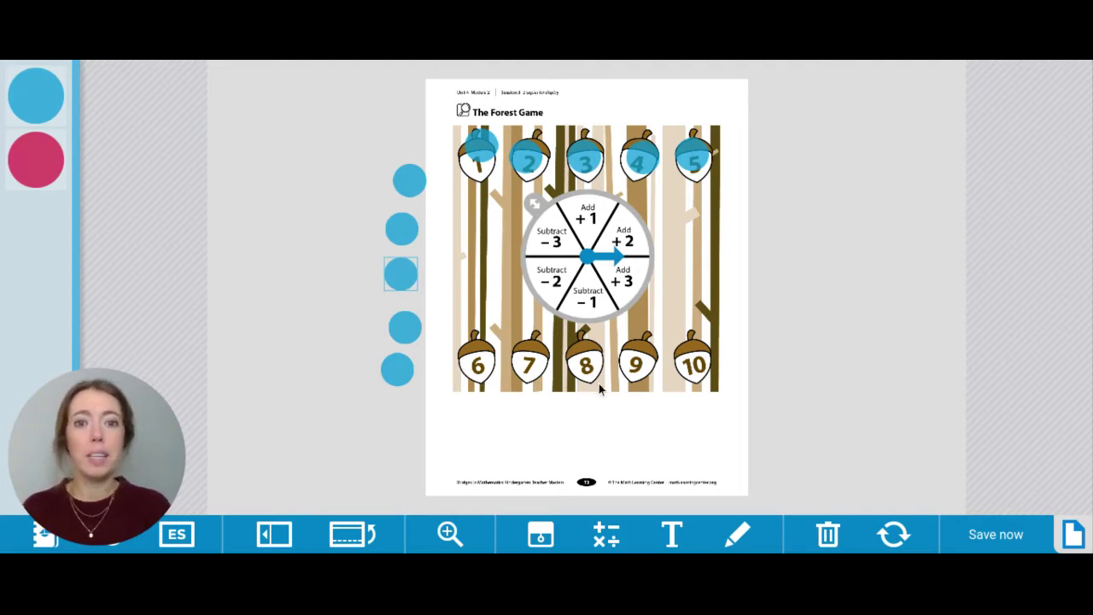
{"action": "left_click", "coordinate": [587, 263]}
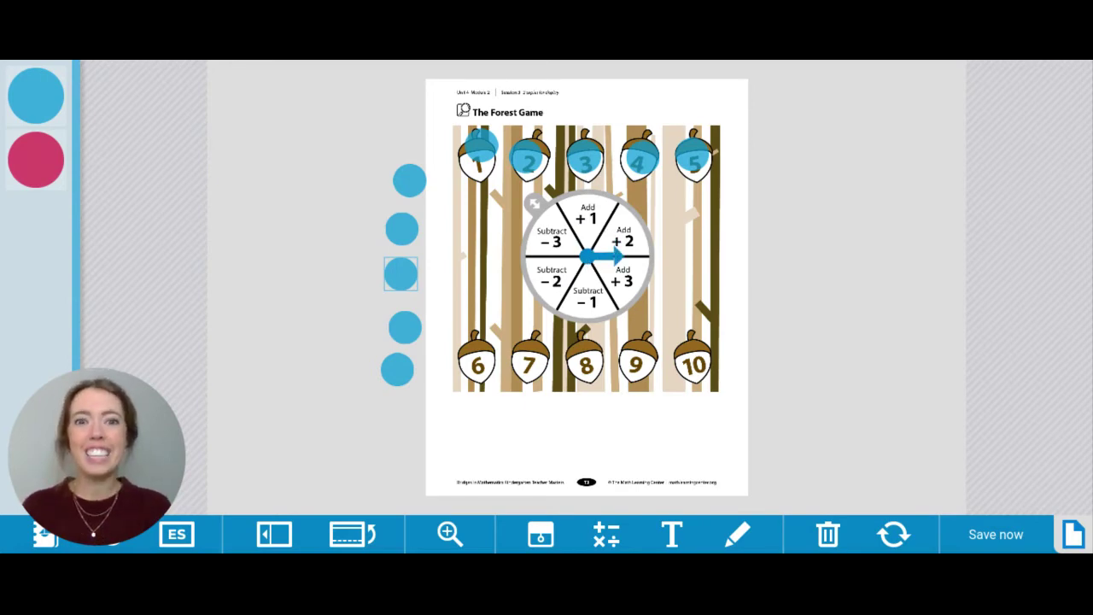
{"action": "left_click", "coordinate": [588, 263]}
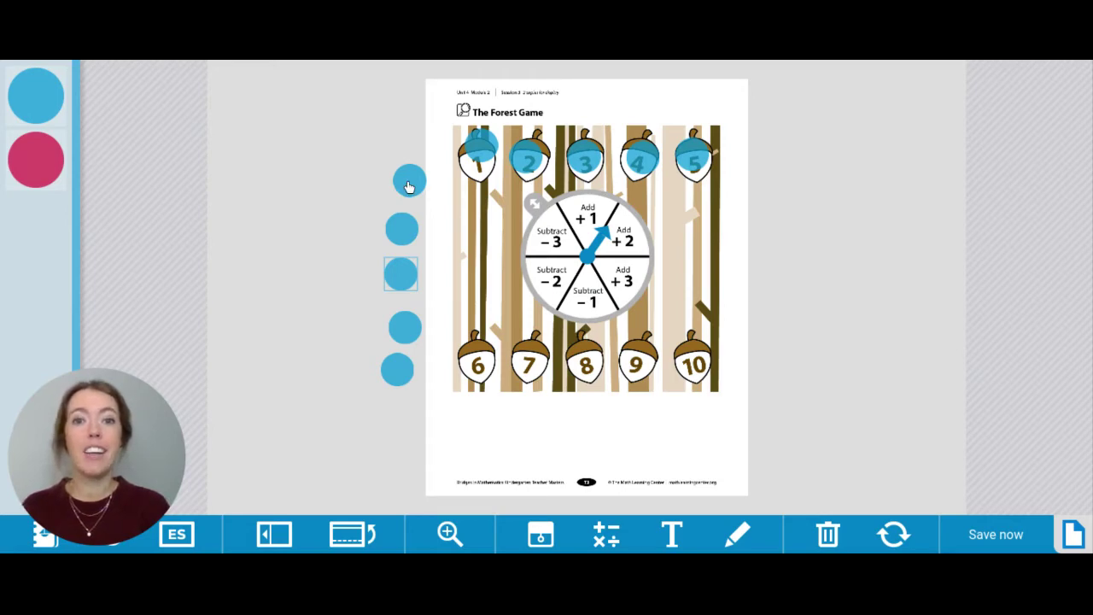
Move two spare blue counters onto acorns 6 and 7.
{"action": "mouse_move", "coordinate": [407, 180]}
{"action": "left_mouse_down"}
{"action": "mouse_move", "coordinate": [475, 284]}
{"action": "mouse_move", "coordinate": [473, 368]}
{"action": "left_mouse_up"}
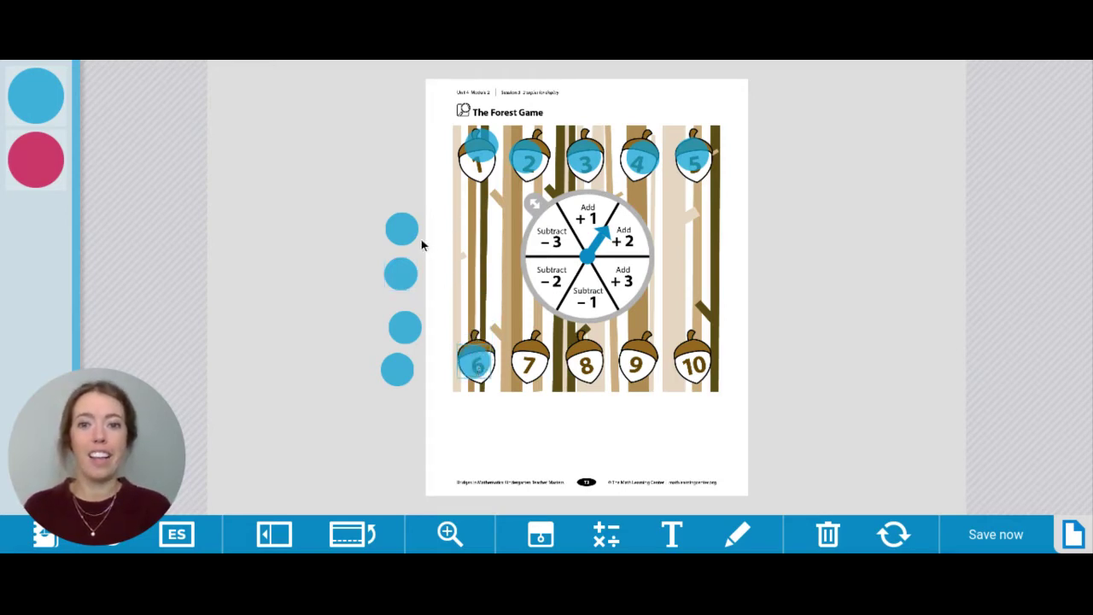
{"action": "mouse_move", "coordinate": [410, 243]}
{"action": "left_mouse_down"}
{"action": "mouse_move", "coordinate": [527, 323]}
{"action": "mouse_move", "coordinate": [531, 381]}
{"action": "left_mouse_up"}
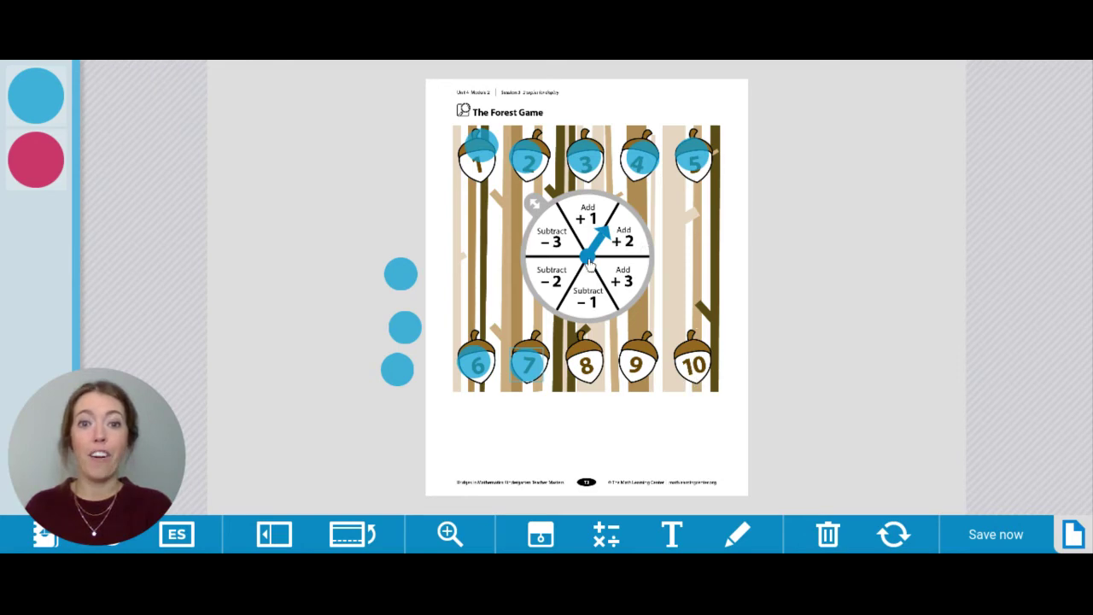
Spin Subtract −2 and drag the counters off acorns 7 and 6 back beside the board.
{"action": "left_click", "coordinate": [589, 264]}
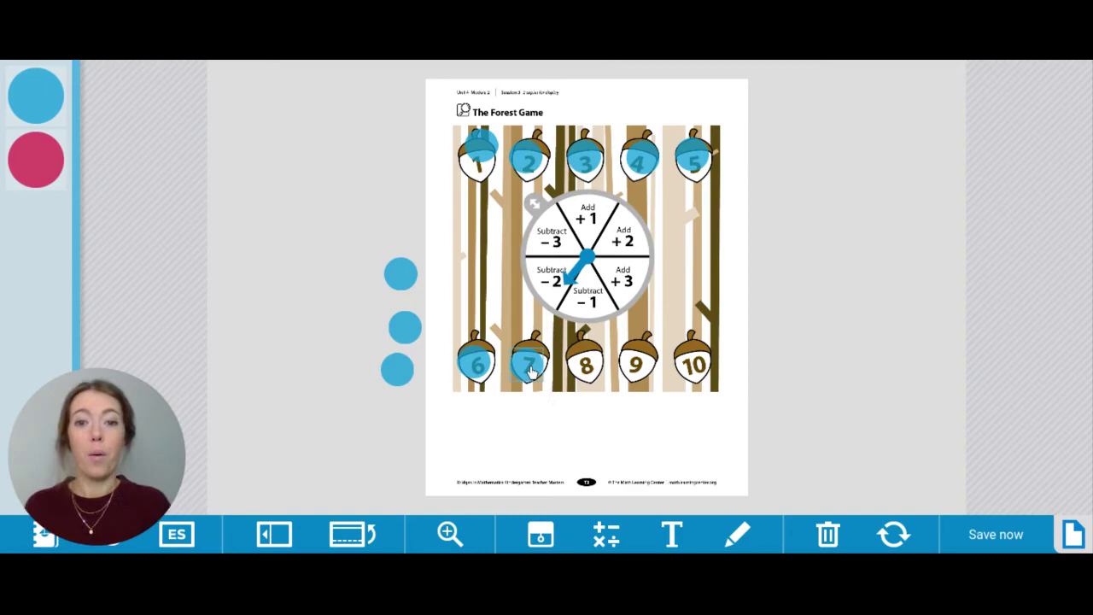
{"action": "left_click_drag", "start_coordinate": [529, 367], "coordinate": [368, 189]}
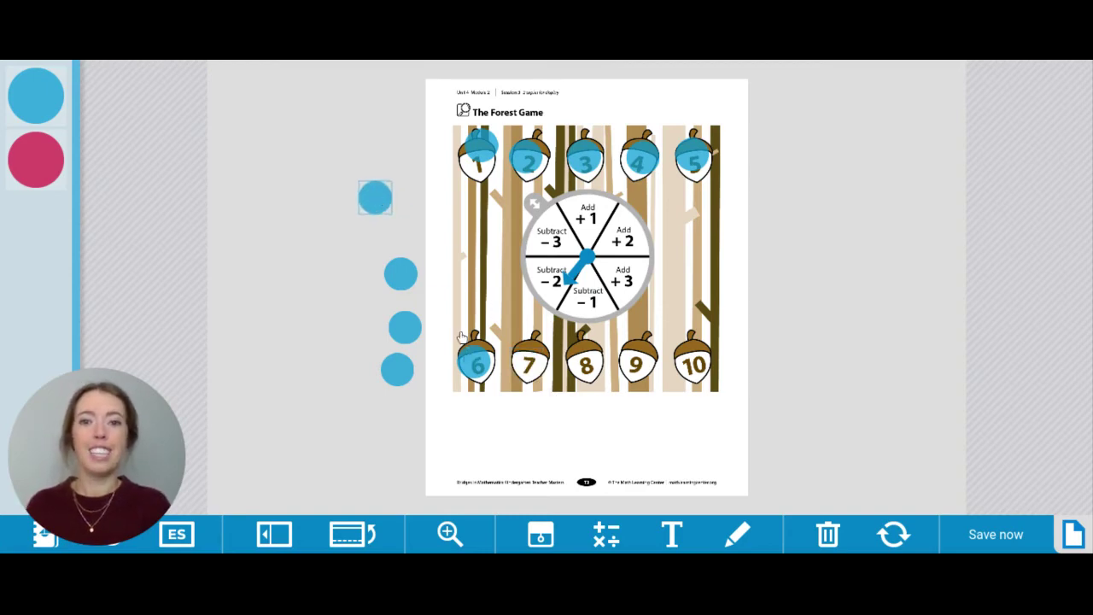
{"action": "left_click_drag", "start_coordinate": [471, 356], "coordinate": [386, 143]}
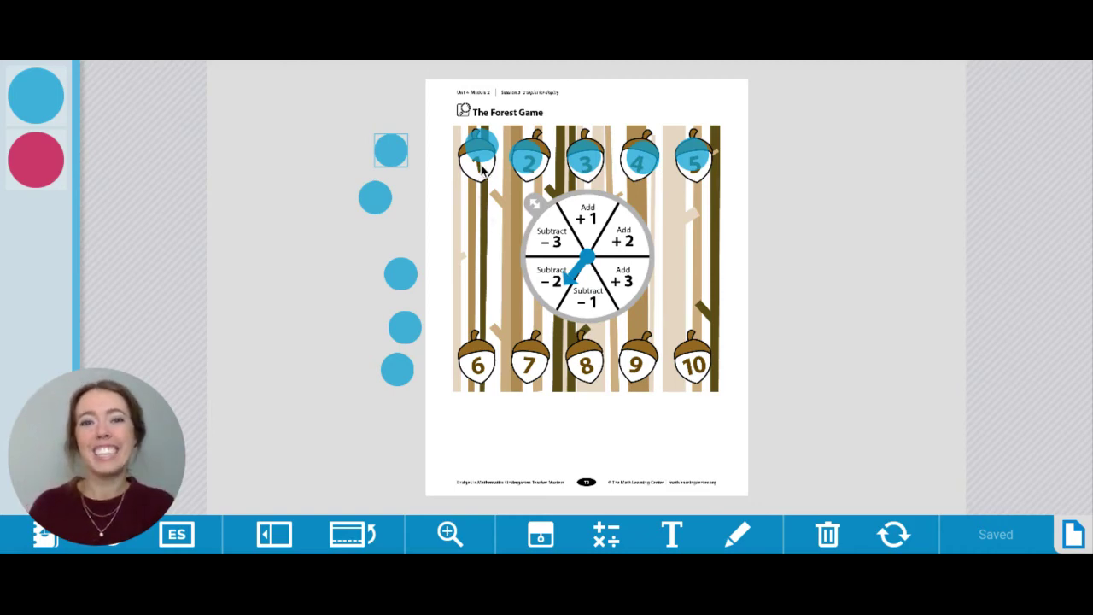
Spin Add +3 and place spare blue counters on acorns 6, 7 and 8.
{"action": "left_click", "coordinate": [591, 262]}
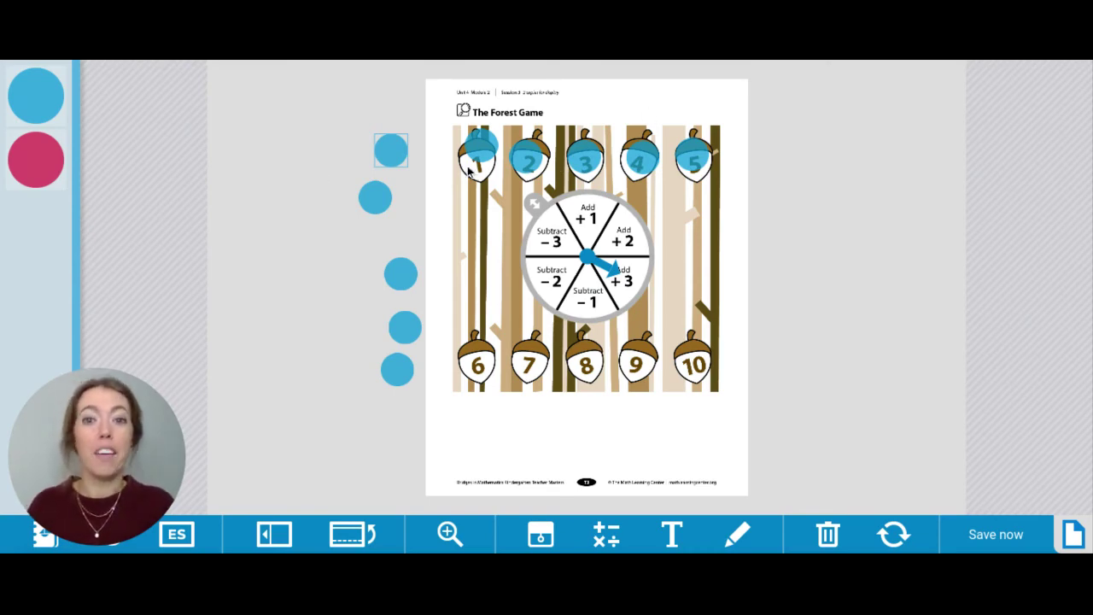
{"action": "mouse_move", "coordinate": [391, 150]}
{"action": "left_mouse_down"}
{"action": "mouse_move", "coordinate": [478, 331]}
{"action": "mouse_move", "coordinate": [478, 365]}
{"action": "left_mouse_up"}
{"action": "mouse_move", "coordinate": [383, 210]}
{"action": "left_mouse_down"}
{"action": "mouse_move", "coordinate": [462, 245]}
{"action": "mouse_move", "coordinate": [537, 378]}
{"action": "left_mouse_up"}
{"action": "left_click_drag", "start_coordinate": [411, 269], "coordinate": [587, 366]}
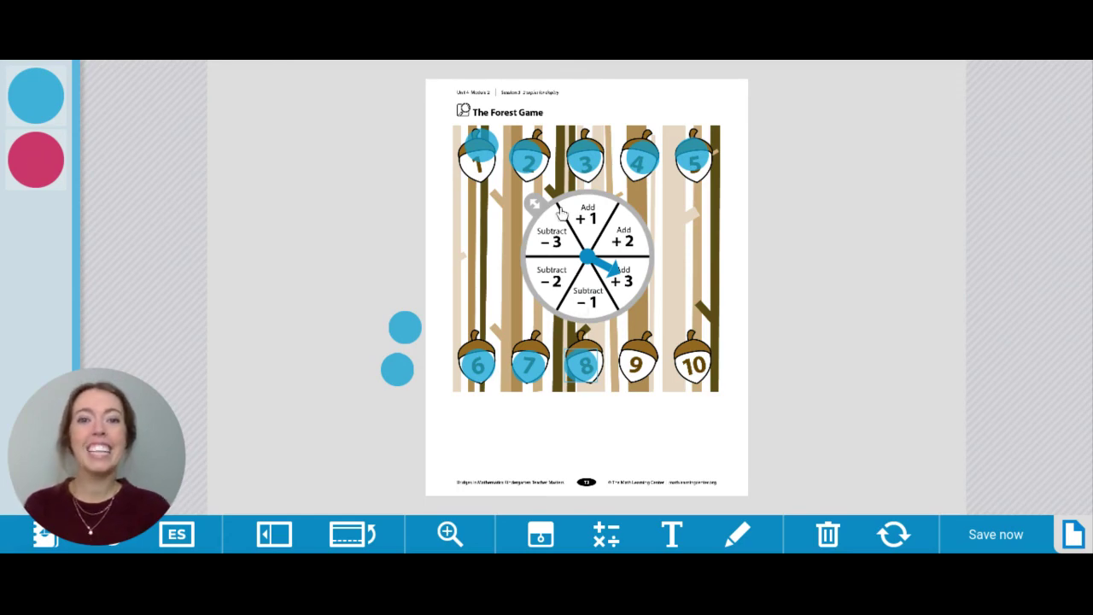
Spin Add +2 and place the last two blue counters on acorns 9 and 10.
{"action": "left_click", "coordinate": [590, 256]}
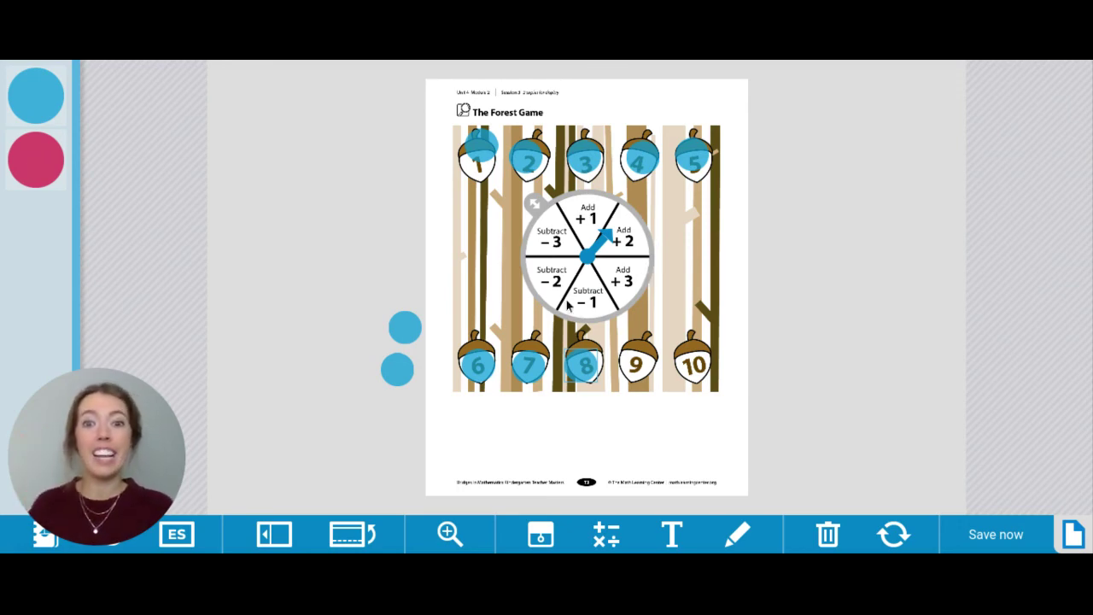
{"action": "mouse_move", "coordinate": [395, 327]}
{"action": "left_mouse_down"}
{"action": "mouse_move", "coordinate": [644, 398]}
{"action": "mouse_move", "coordinate": [630, 365]}
{"action": "left_mouse_up"}
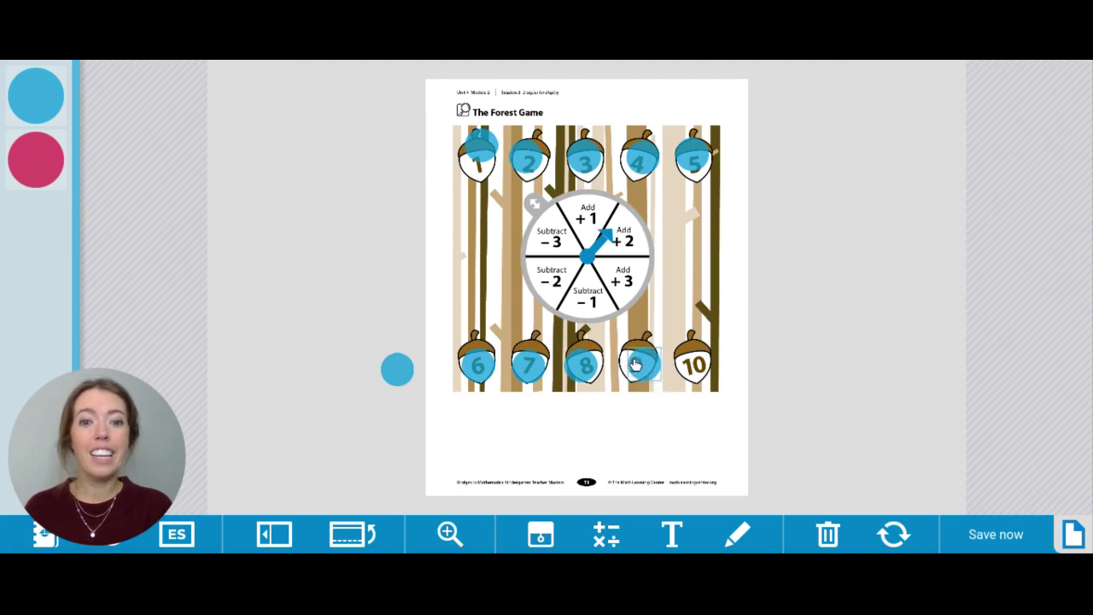
{"action": "mouse_move", "coordinate": [401, 380]}
{"action": "left_mouse_down"}
{"action": "mouse_move", "coordinate": [632, 392]}
{"action": "mouse_move", "coordinate": [698, 377]}
{"action": "left_mouse_up"}
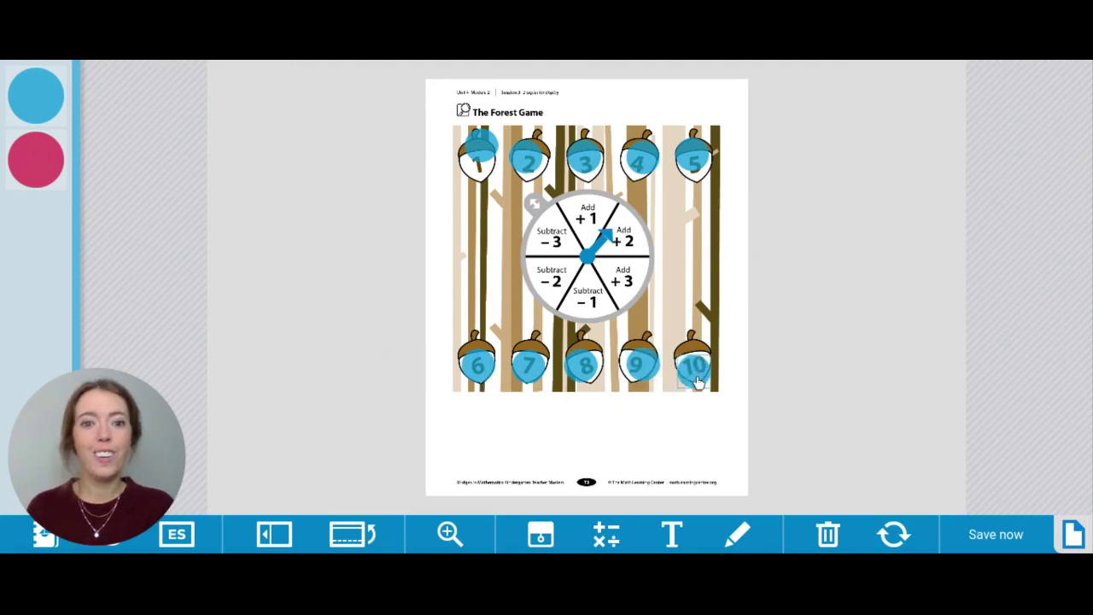